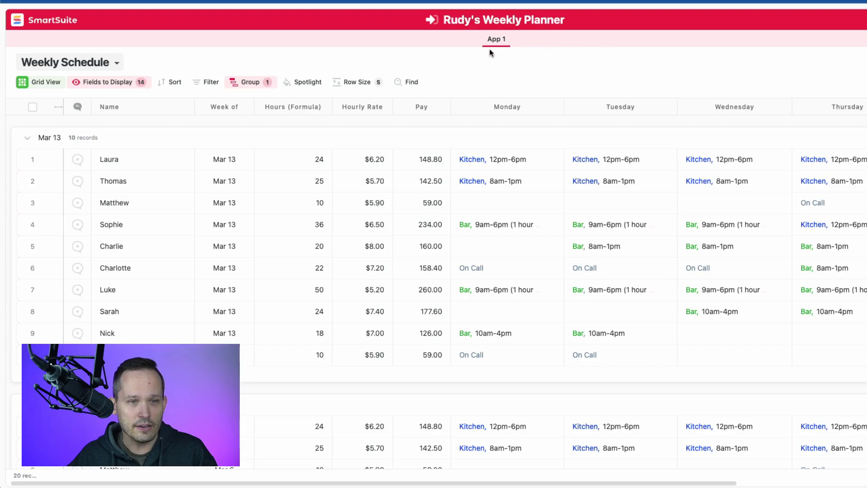
- Select an employee's $6.20 hourly rate, then scroll across the Shifts board's day and employee cards
left_click(385, 167)
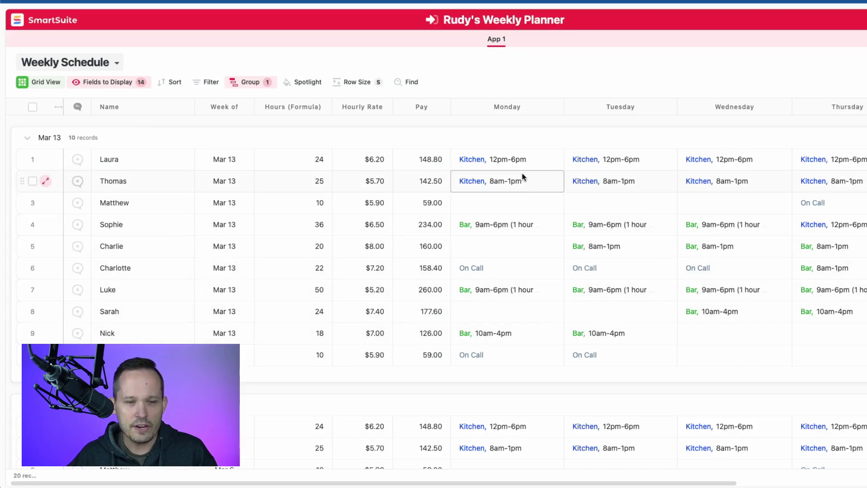
scroll(523, 176, "right", 3)
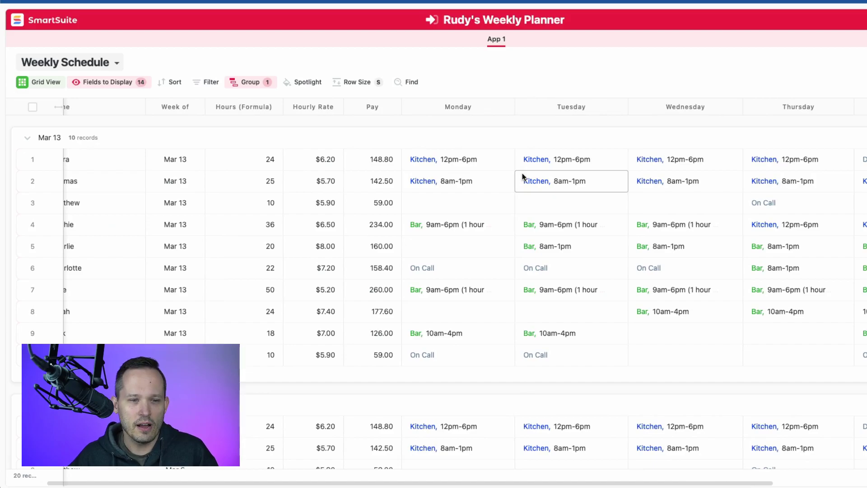
scroll(522, 172, "right", 1)
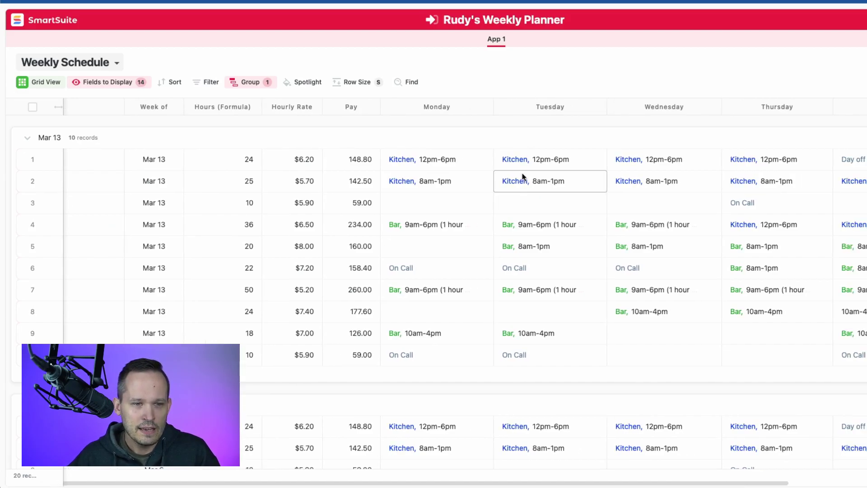
scroll(456, 174, "right", 1)
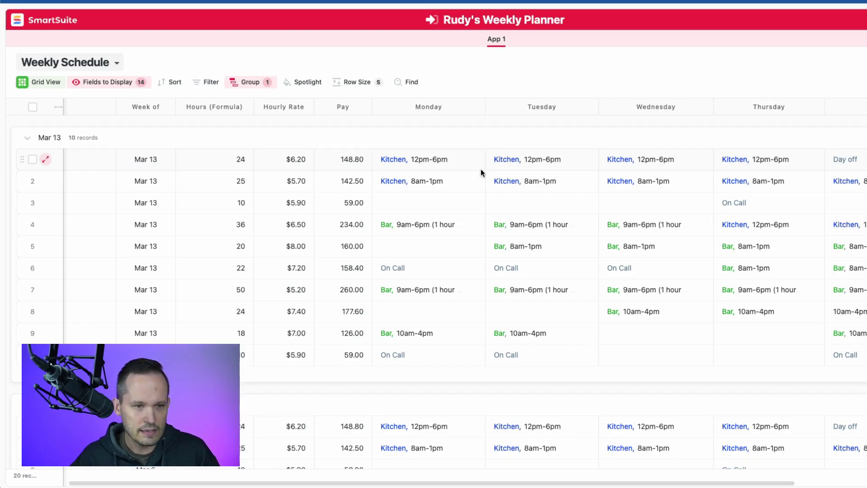
scroll(480, 169, "left", 3)
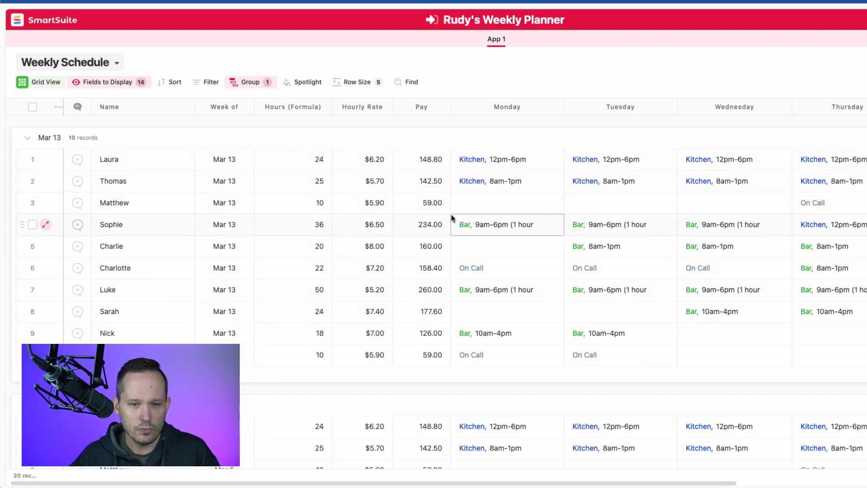
scroll(451, 214, "down", 4)
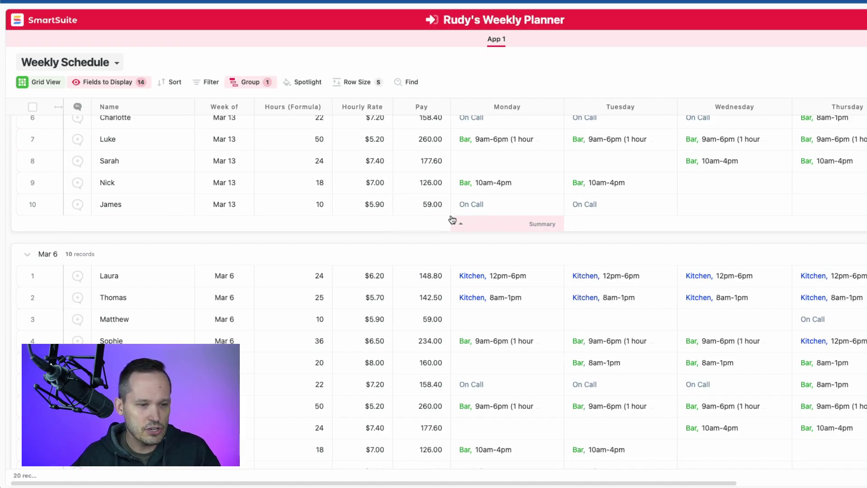
scroll(319, 292, "down", 1)
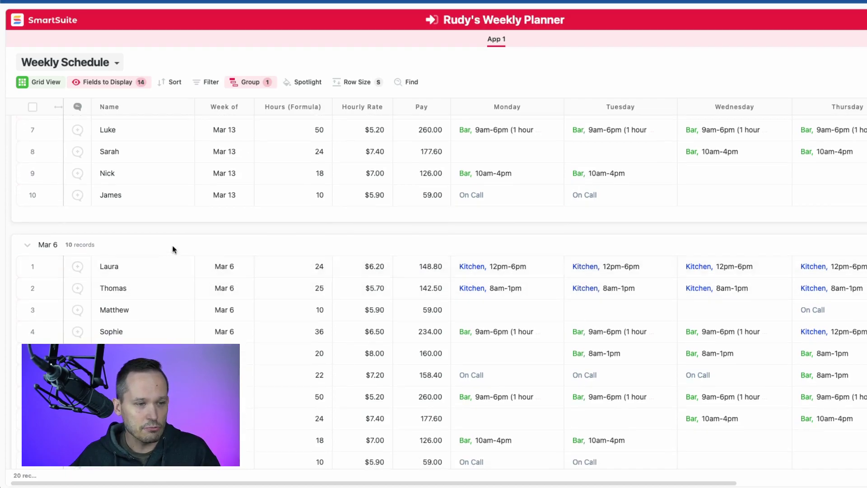
scroll(284, 255, "up", 5)
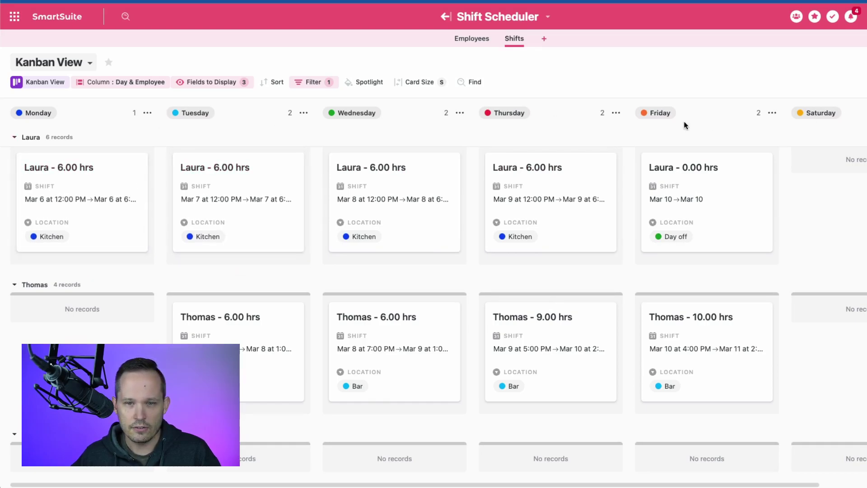
scroll(107, 201, "down", 3)
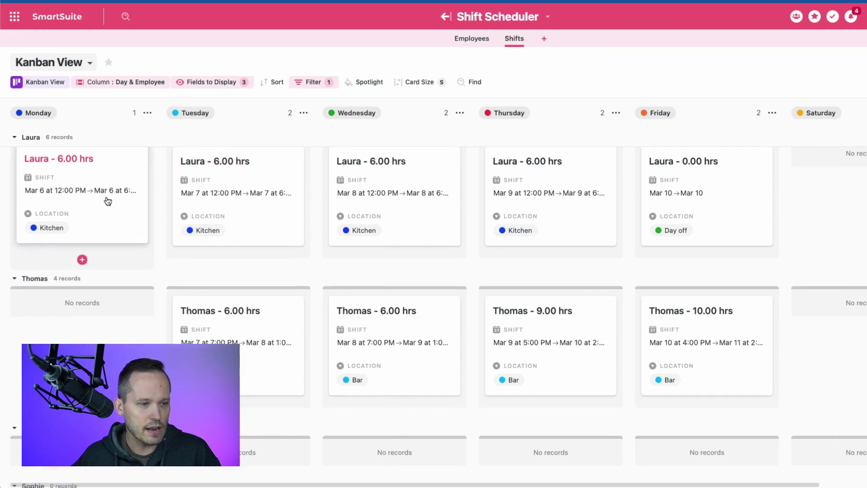
scroll(108, 201, "up", 3)
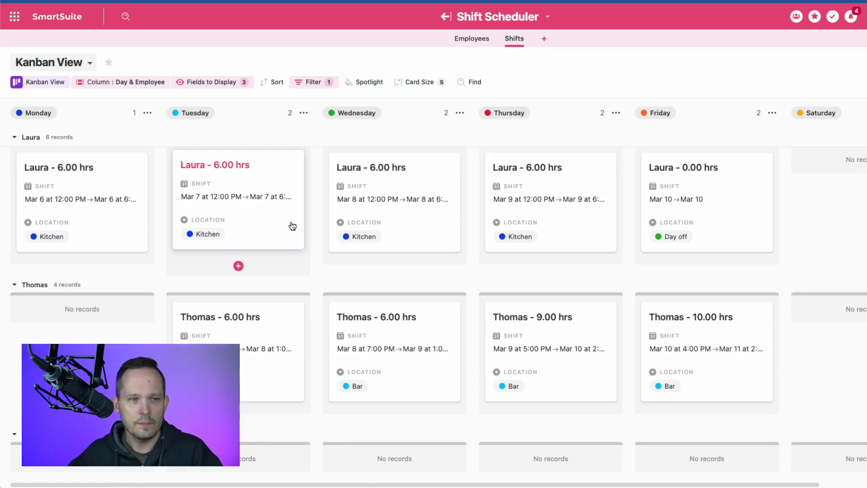
- Open the Shifts app's saved-views dropdown to pick Grid View
left_click(88, 63)
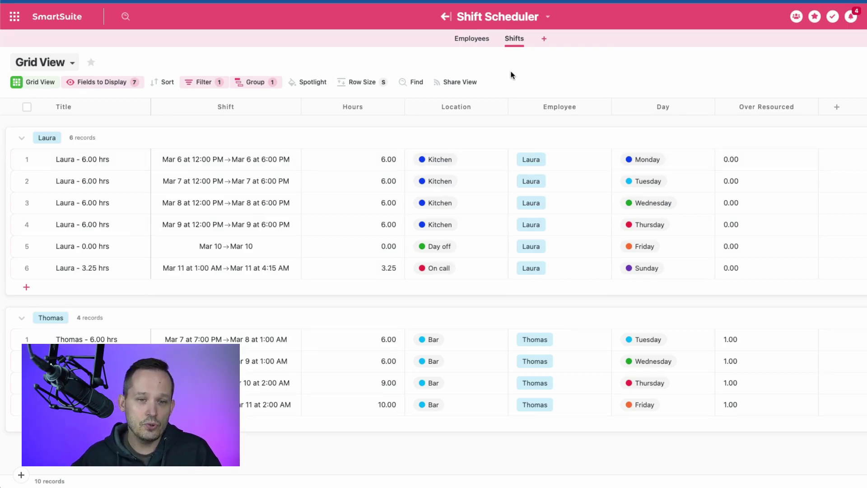
- View the Employees table, then return to the Shifts grid grouped by employee
left_click(477, 39)
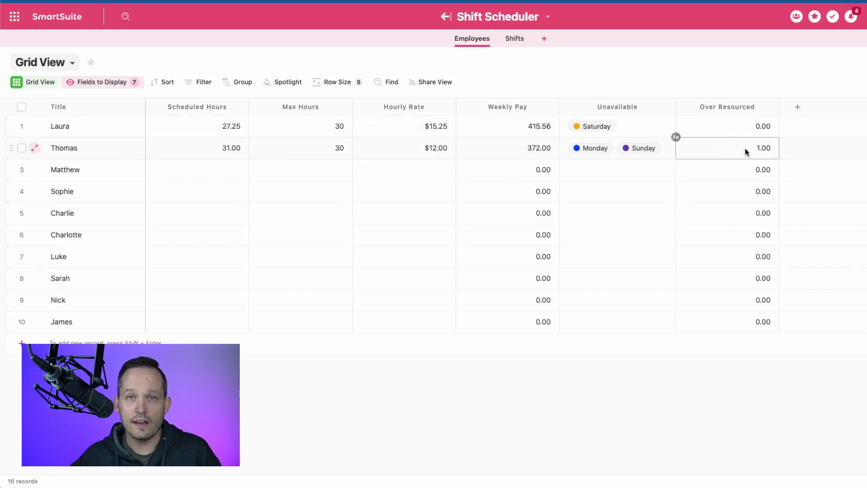
left_click(513, 40)
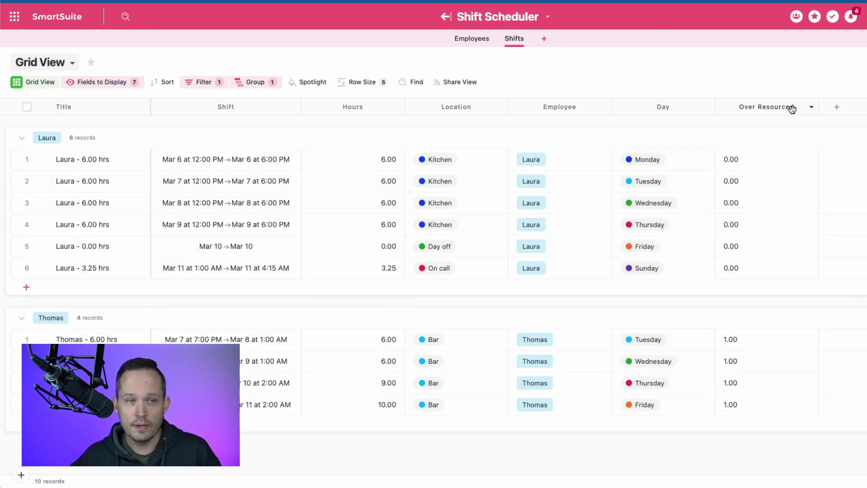
left_click(472, 39)
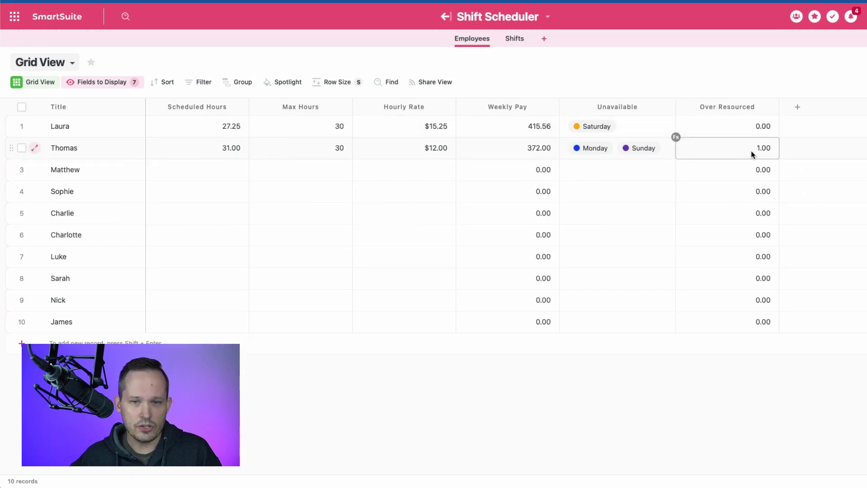
left_click(514, 39)
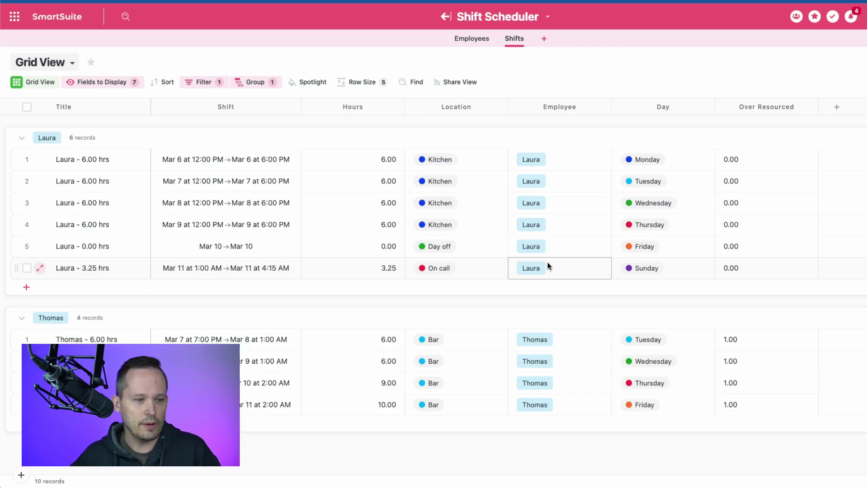
- Switch Shifts to Kanban View and check its Day columns and employee swimlanes
left_click(76, 65)
left_click(66, 143)
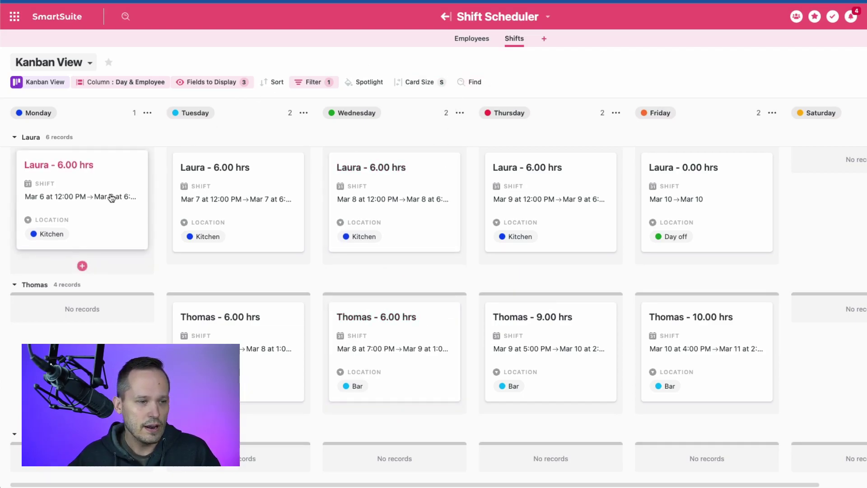
scroll(110, 199, "down", 1)
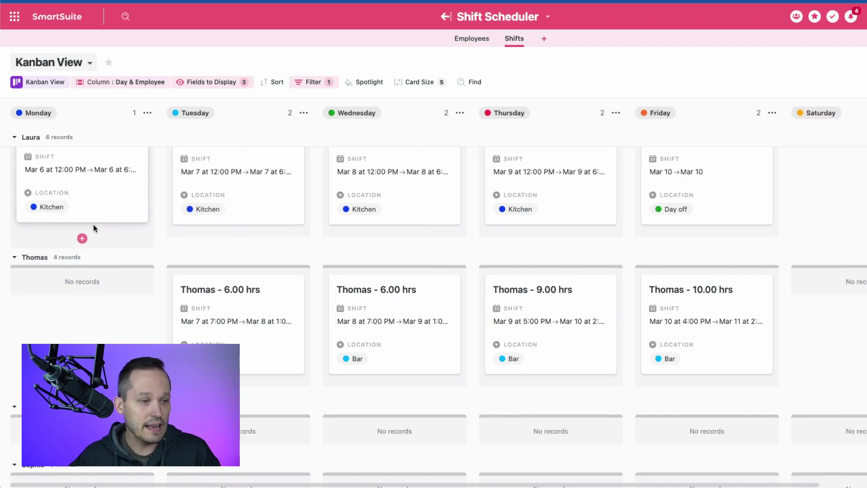
scroll(93, 224, "down", 1)
scroll(92, 237, "up", 2)
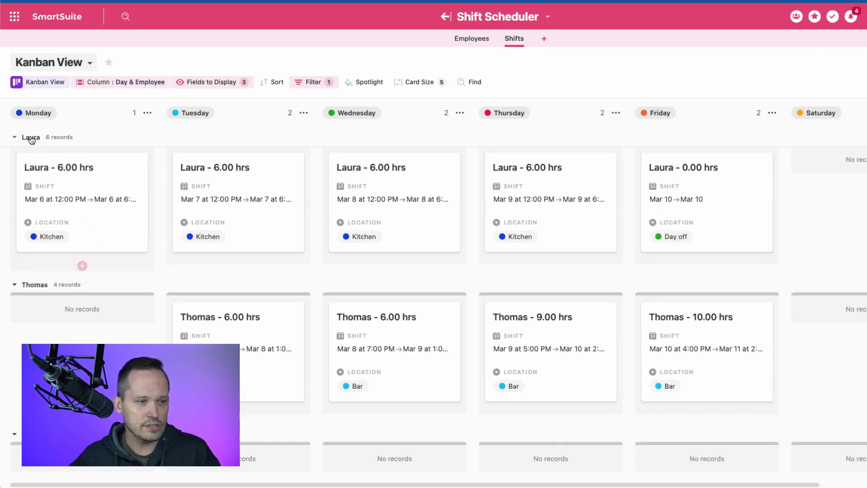
scroll(42, 298, "down", 10)
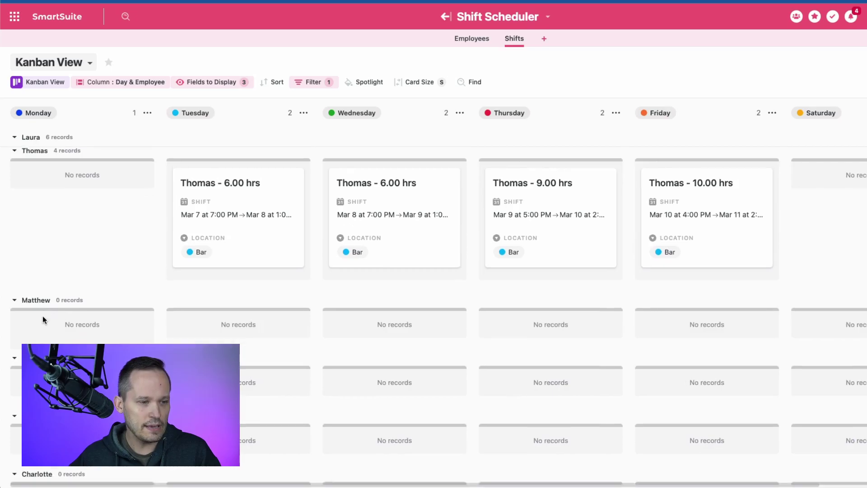
scroll(42, 316, "up", 10)
left_click(121, 81)
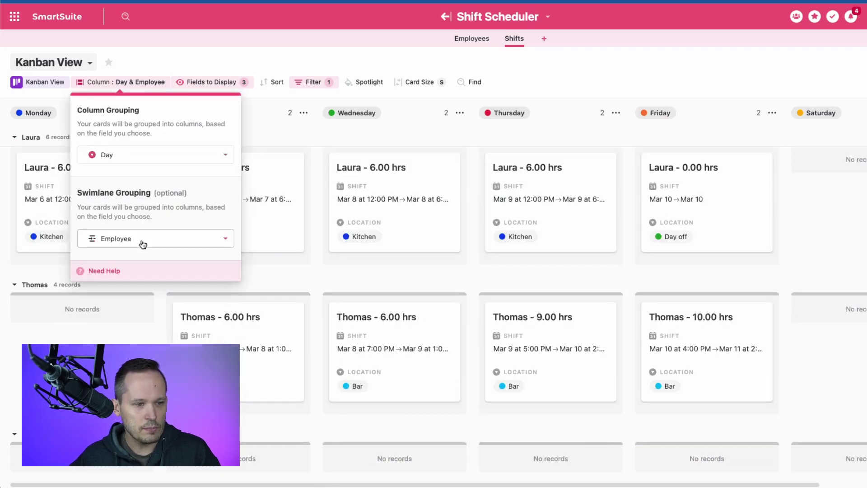
left_click(433, 56)
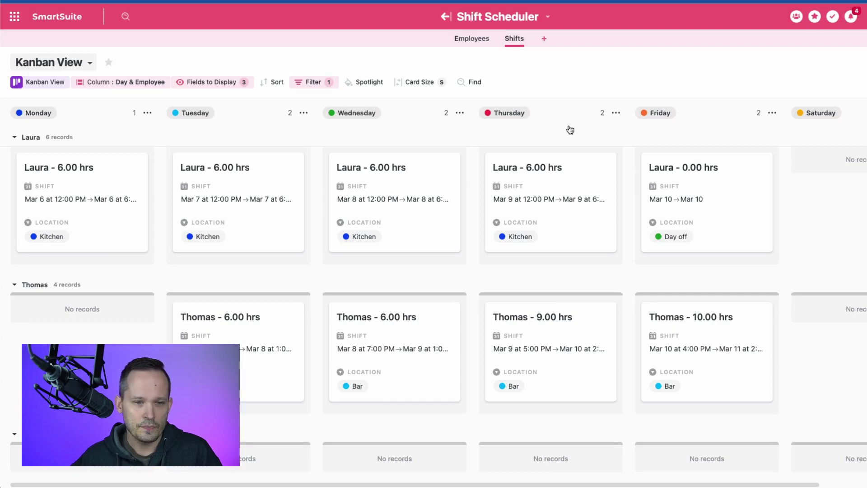
scroll(581, 203, "down", 1)
scroll(337, 226, "up", 1)
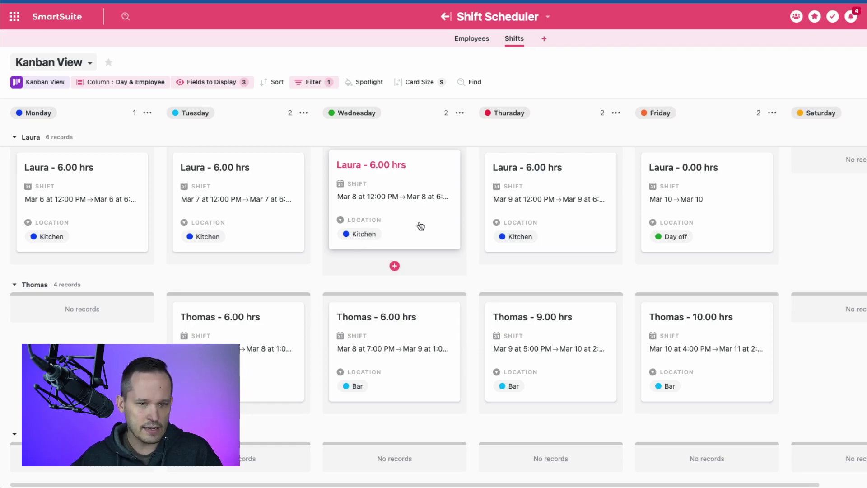
scroll(421, 226, "right", 4)
scroll(421, 226, "left", 4)
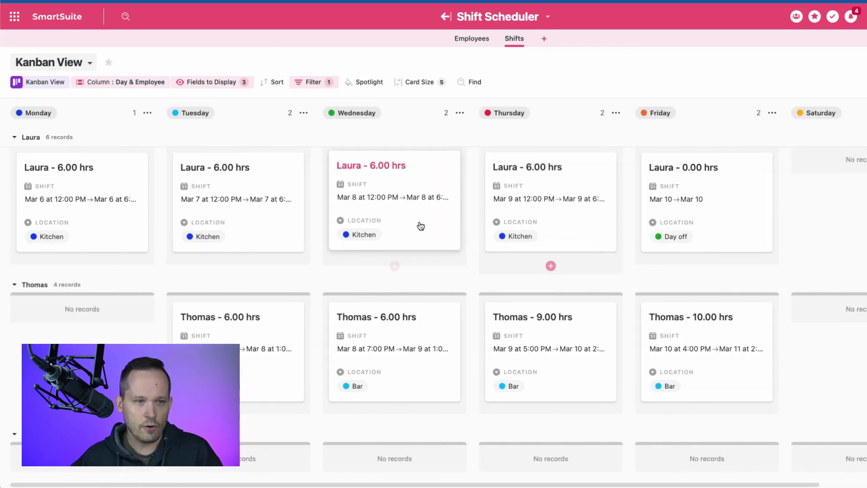
left_click(311, 84)
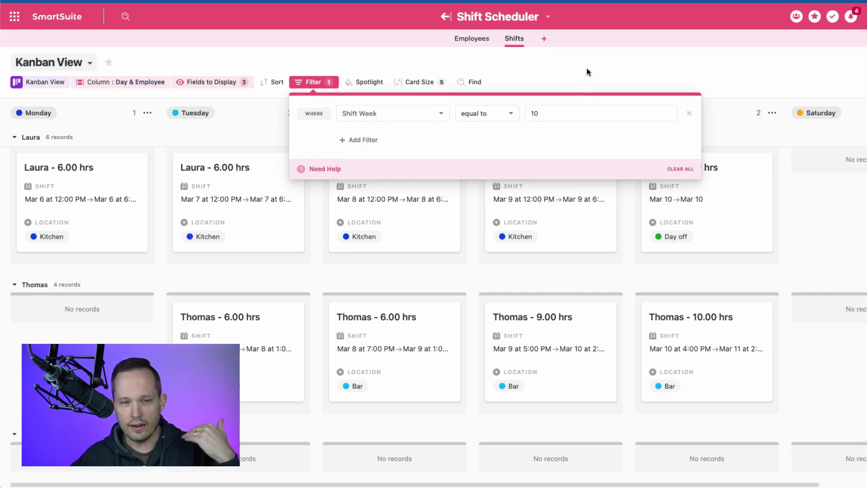
left_click(574, 73)
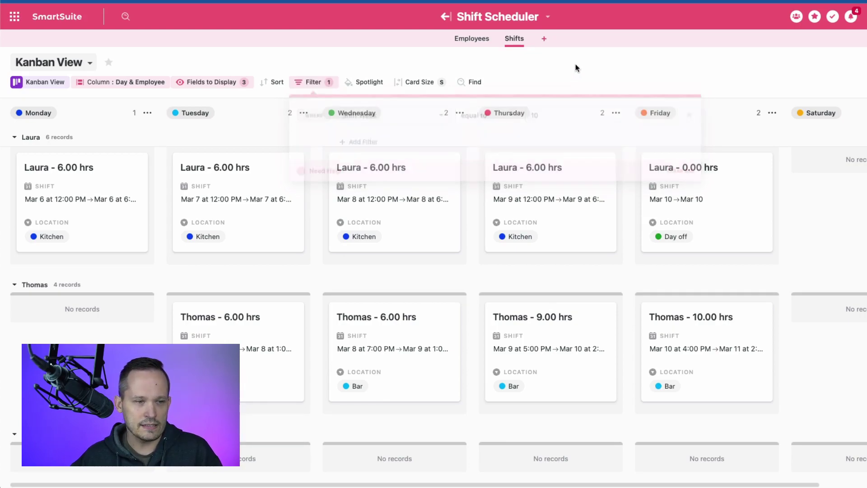